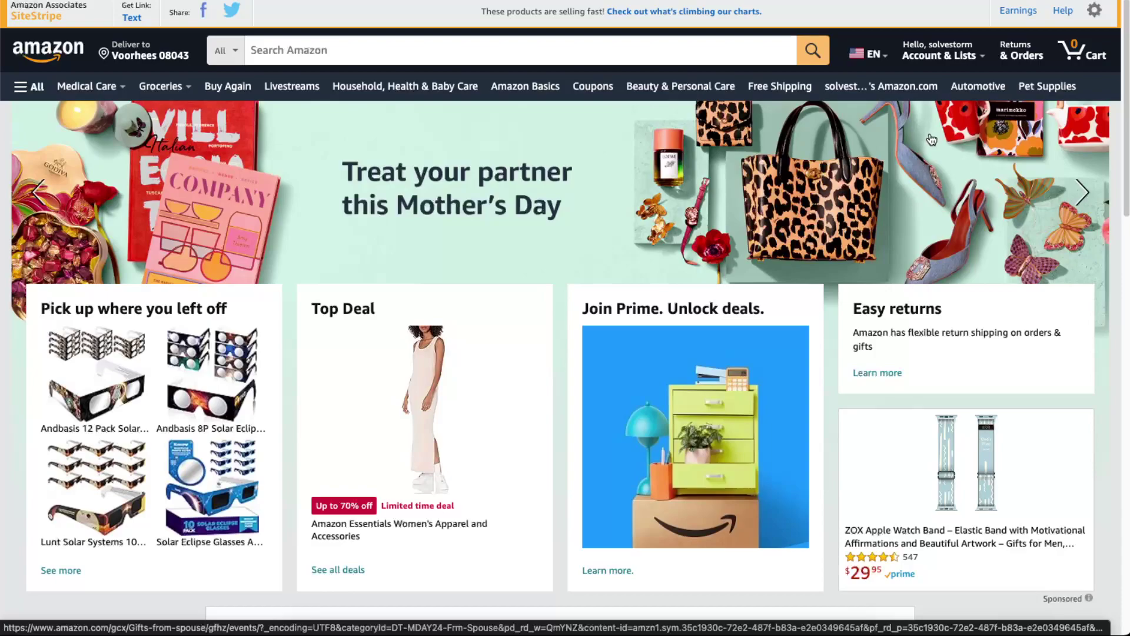
# - Show the Account & Lists flyout listing the two existing shopping lists
pyautogui.moveTo(936, 54)
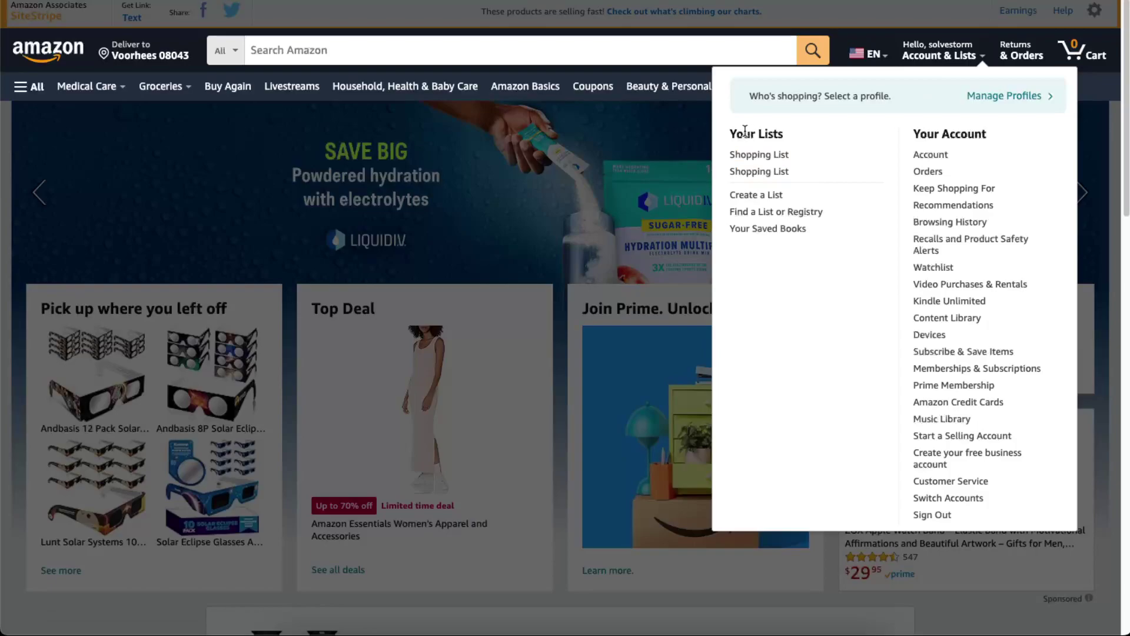
# - Start a new list, replace its default name with 'SolveStorm Wishlist', and create it
pyautogui.moveTo(745, 131)
pyautogui.mouseDown()
pyautogui.moveTo(783, 134)
pyautogui.moveTo(763, 134)
pyautogui.mouseUp()
pyautogui.click(760, 201)
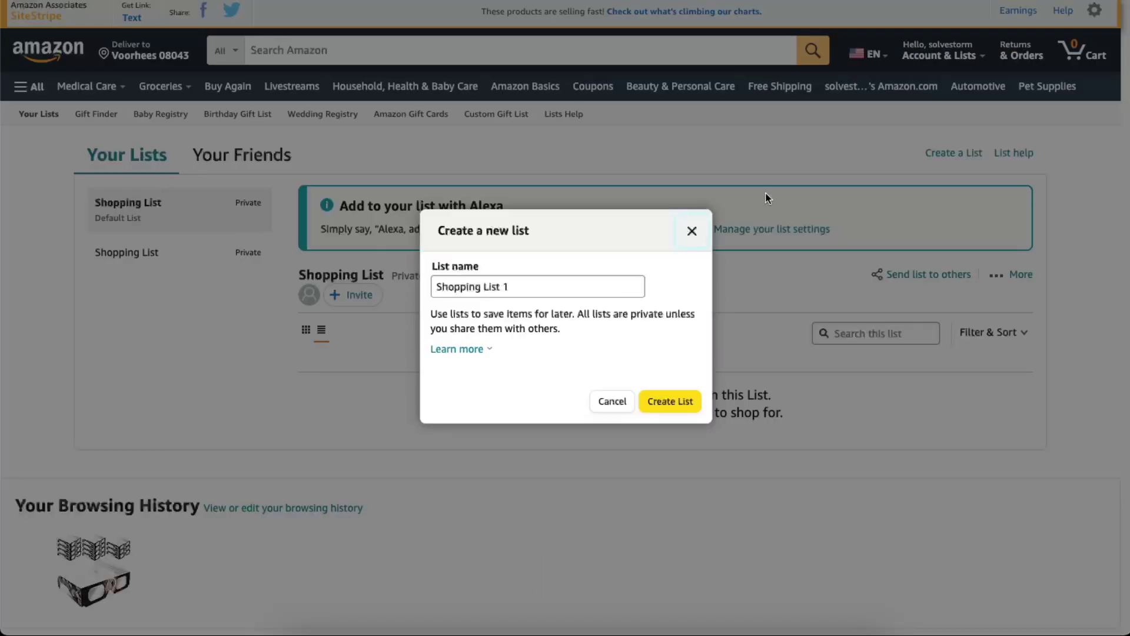
pyautogui.doubleClick(605, 288)
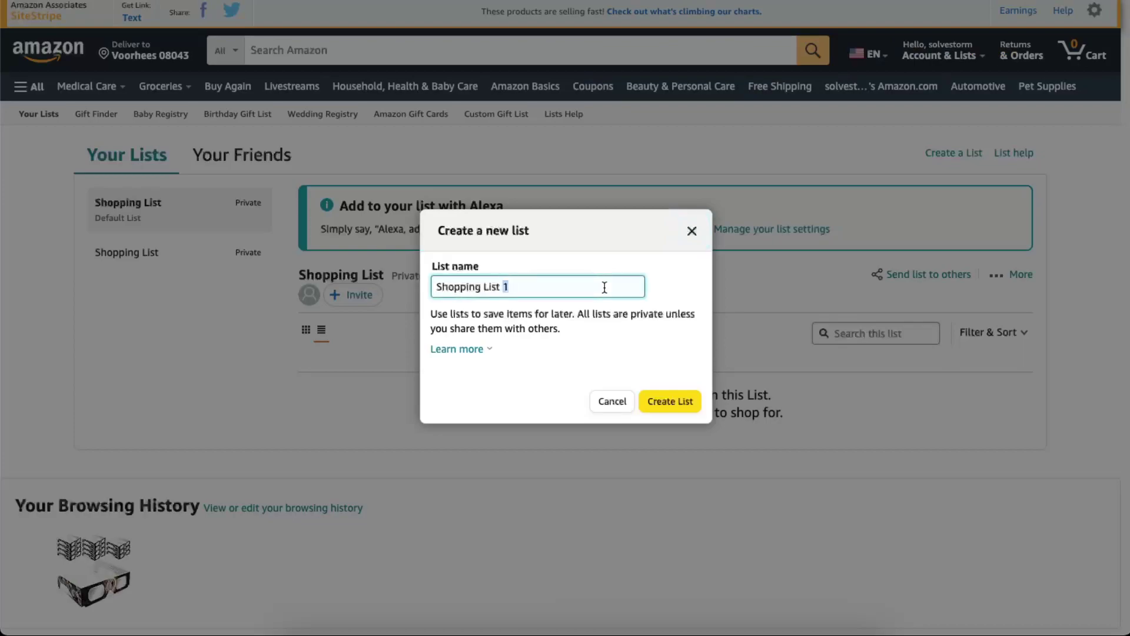
pyautogui.hotkey('ctrl', 'a')
pyautogui.write('SolveStorm Wishlist')
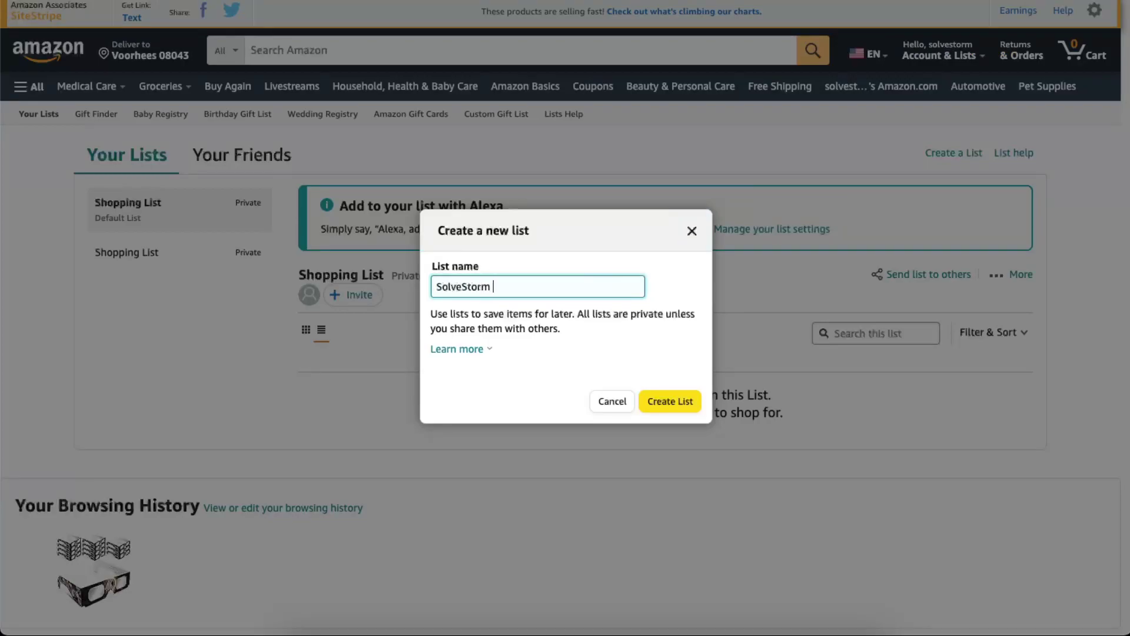
pyautogui.press('Return')
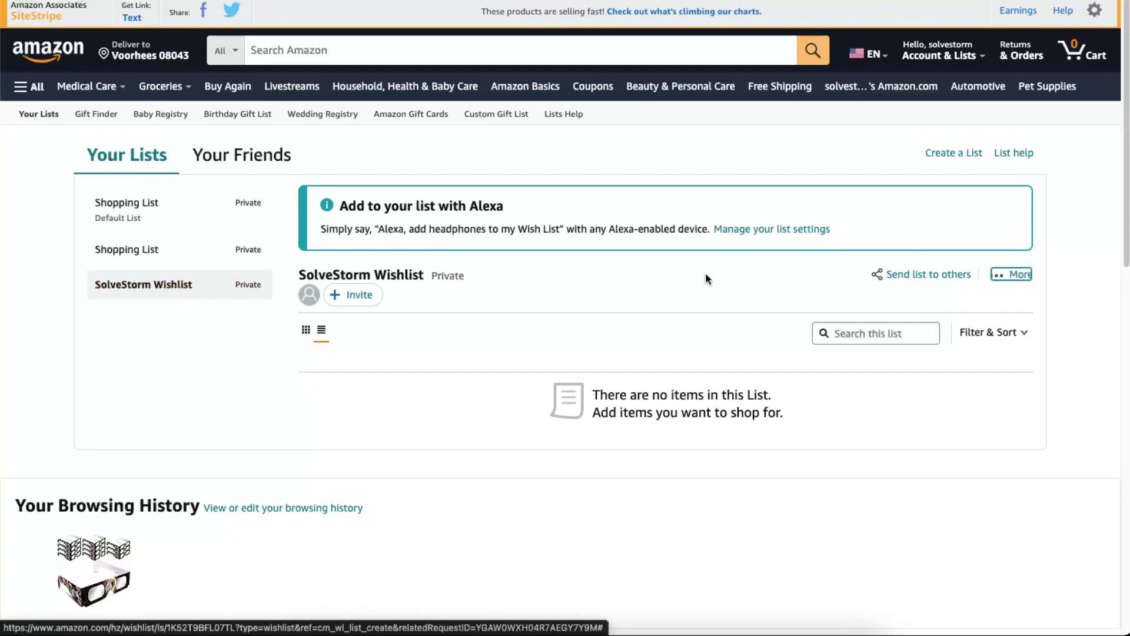
# - In Manage list for SolveStorm Wishlist, set Privacy to Public and review the remaining fields
pyautogui.click(1016, 285)
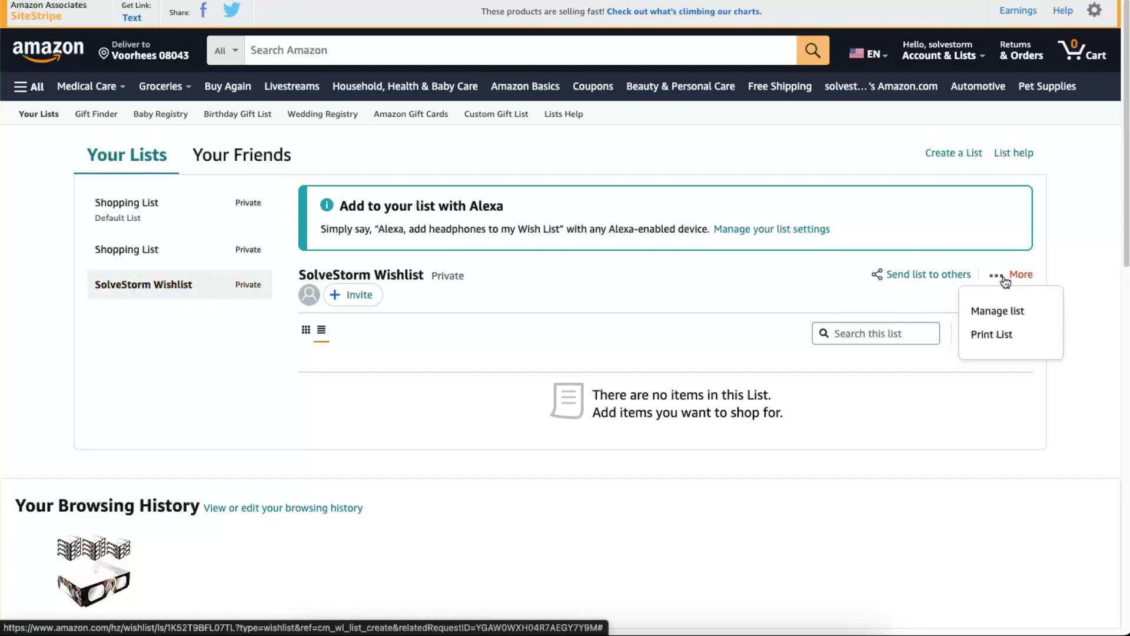
pyautogui.click(995, 312)
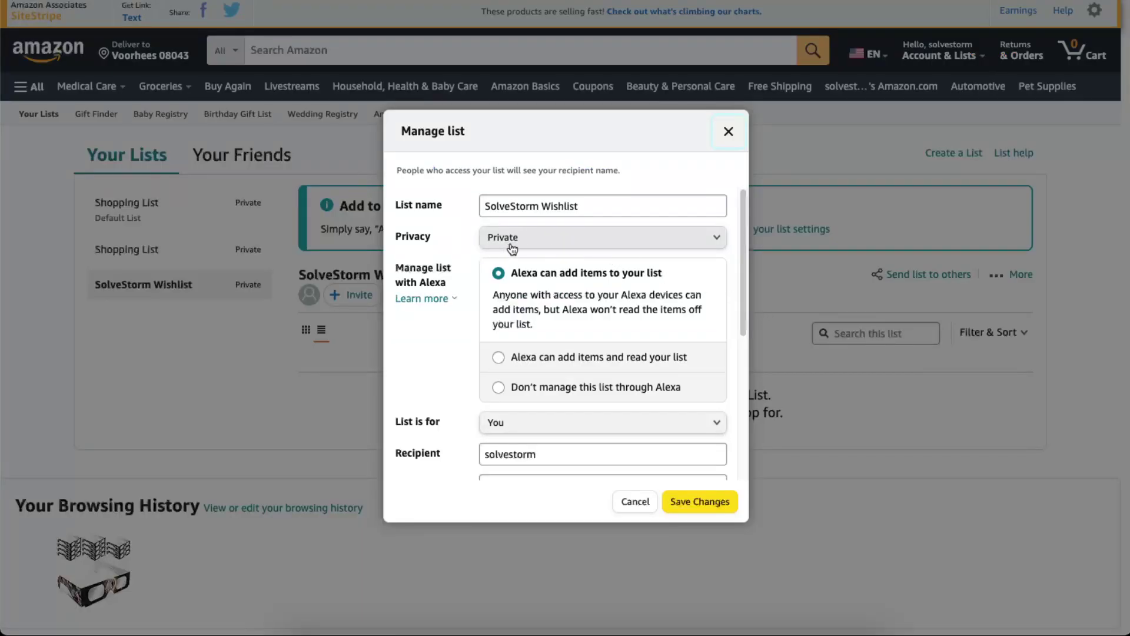
pyautogui.click(567, 239)
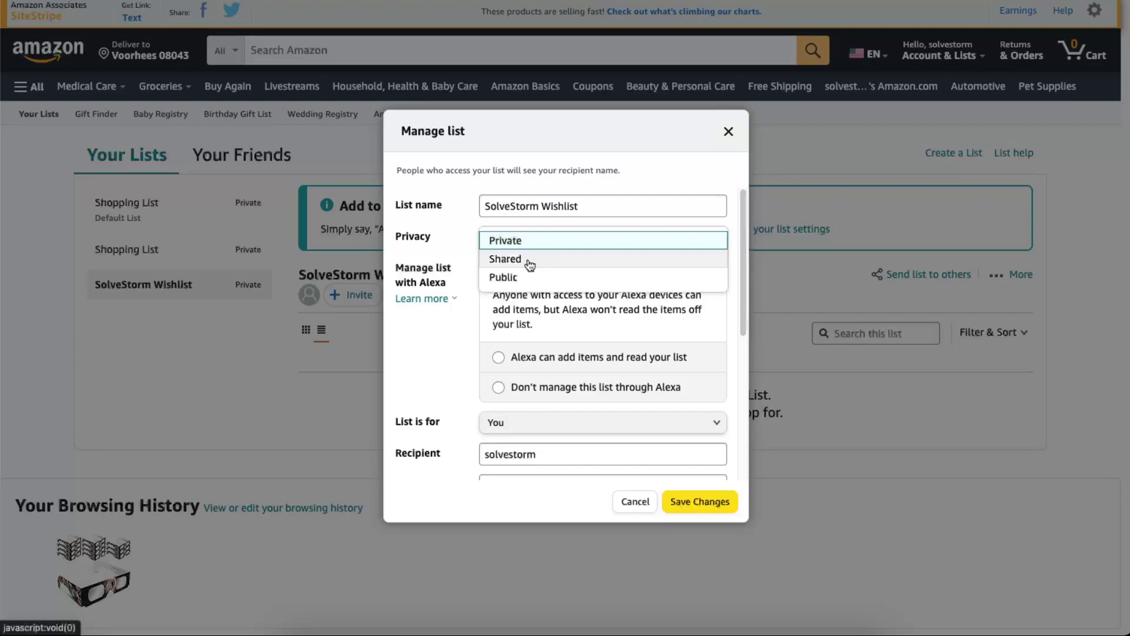
pyautogui.click(516, 276)
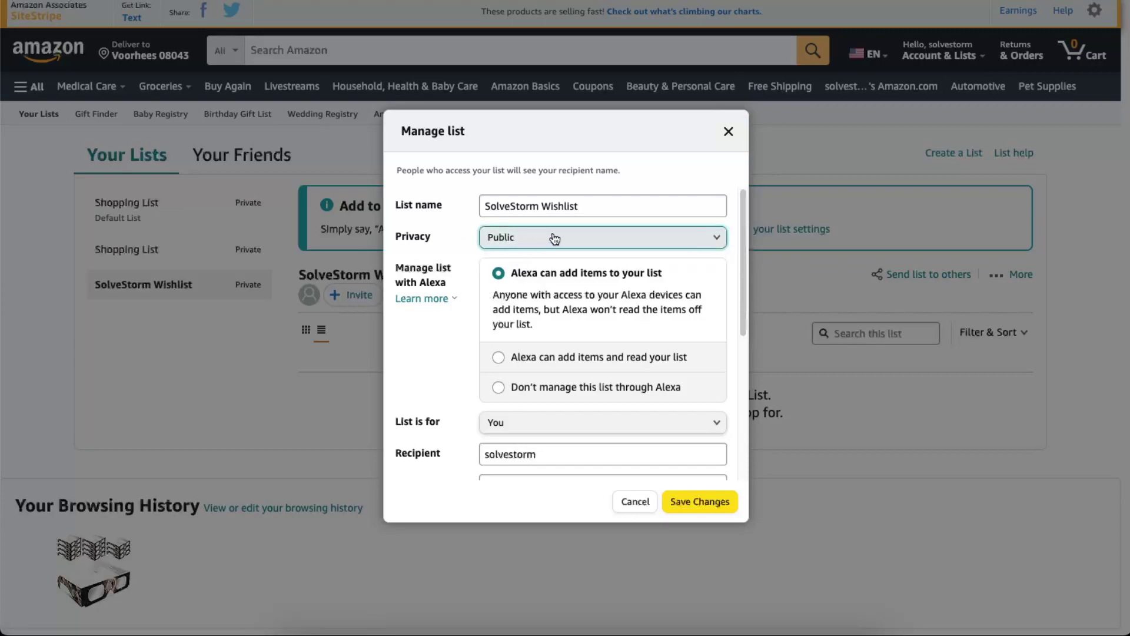
pyautogui.scroll(-1, 636, 254)
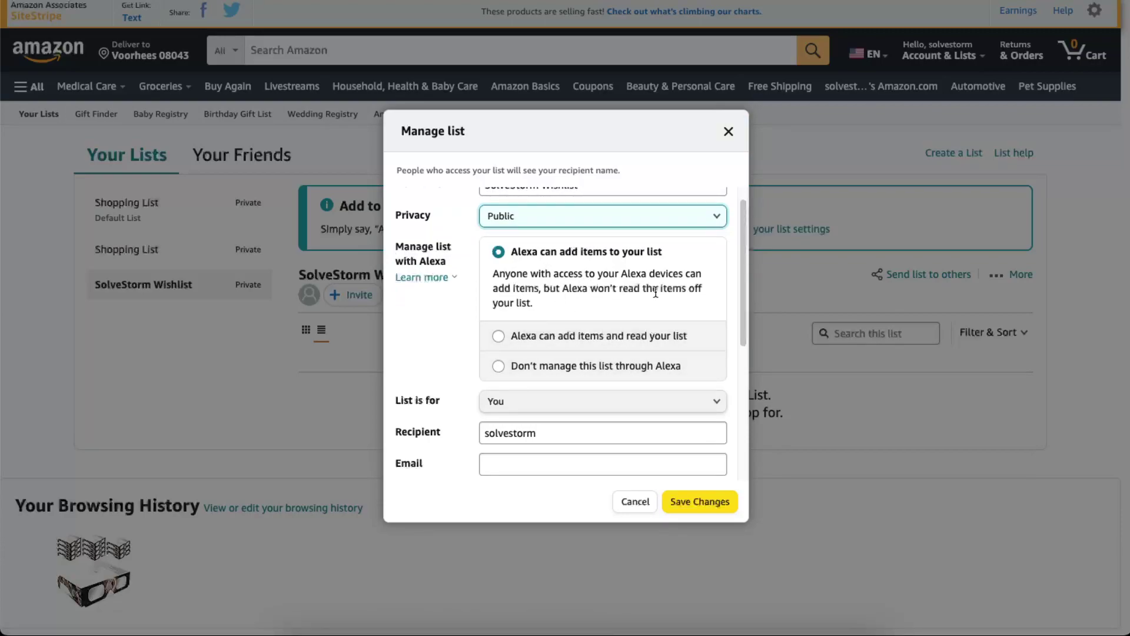
pyautogui.scroll(-2, 655, 300)
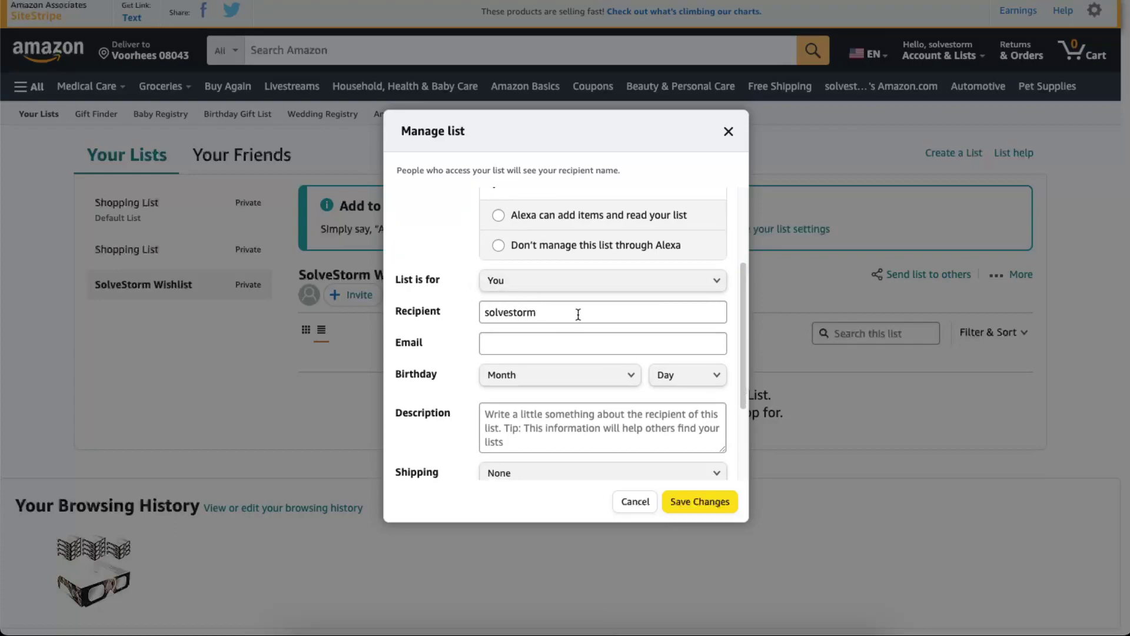
pyautogui.scroll(-1, 580, 315)
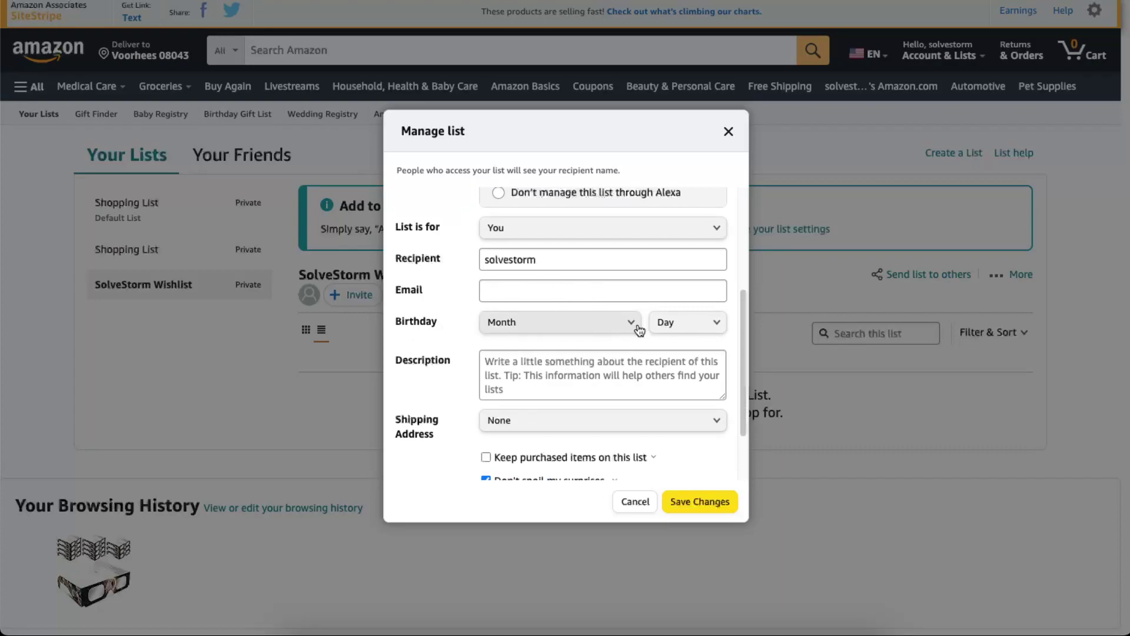
pyautogui.scroll(-2, 664, 325)
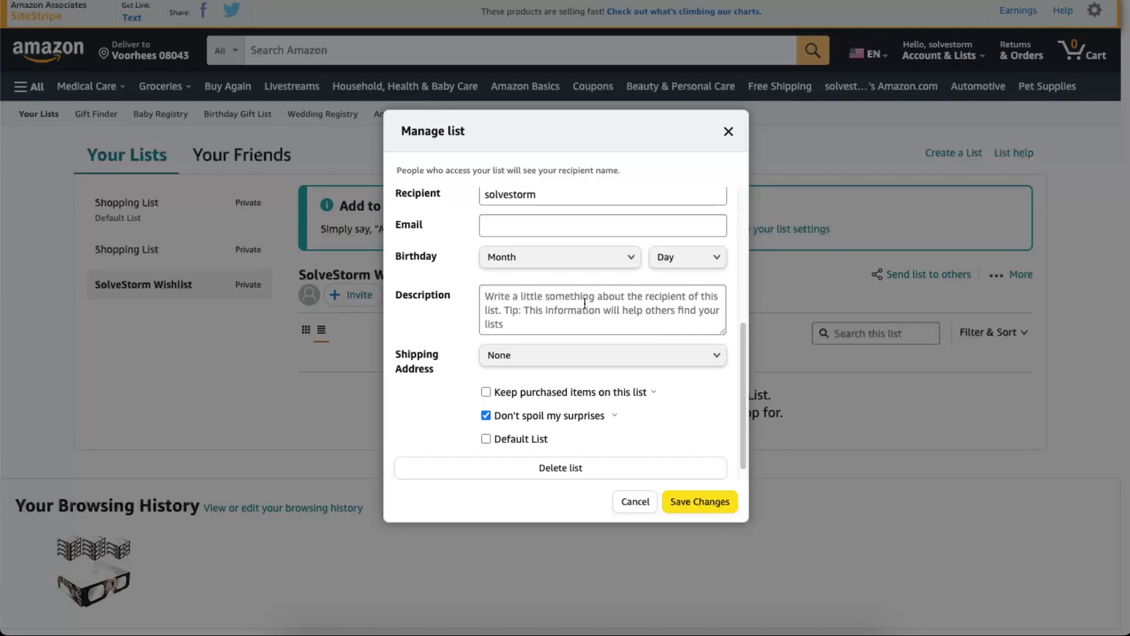
# - Allow buyers to ship items that are not on the list
pyautogui.scroll(-1, 585, 303)
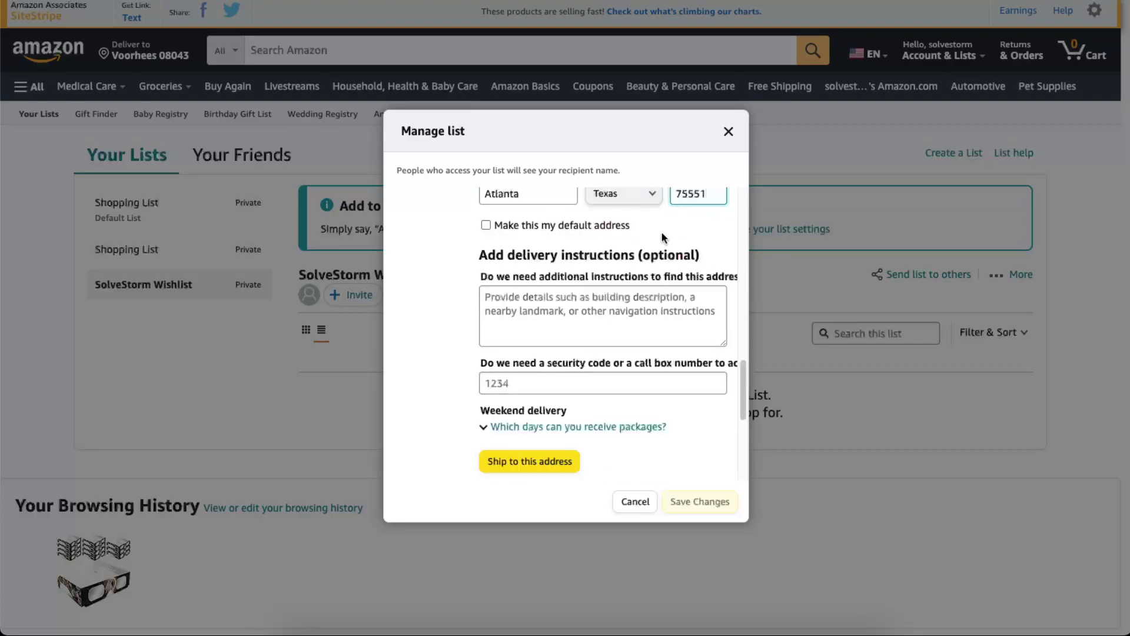
pyautogui.scroll(-2, 530, 327)
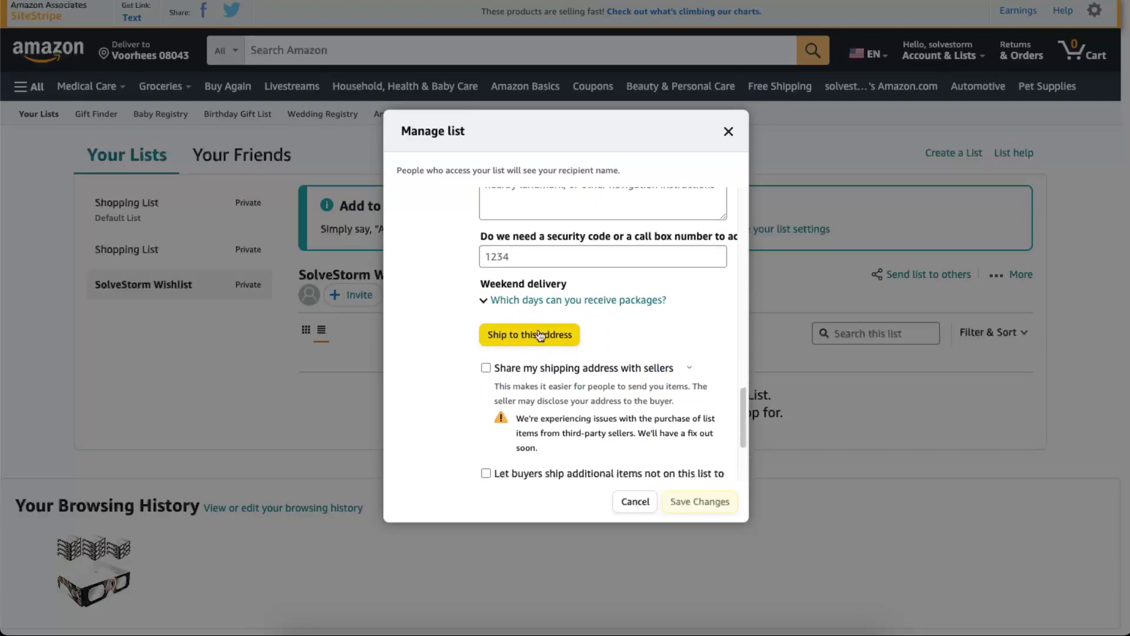
pyautogui.scroll(2, 579, 348)
pyautogui.scroll(-2, 578, 347)
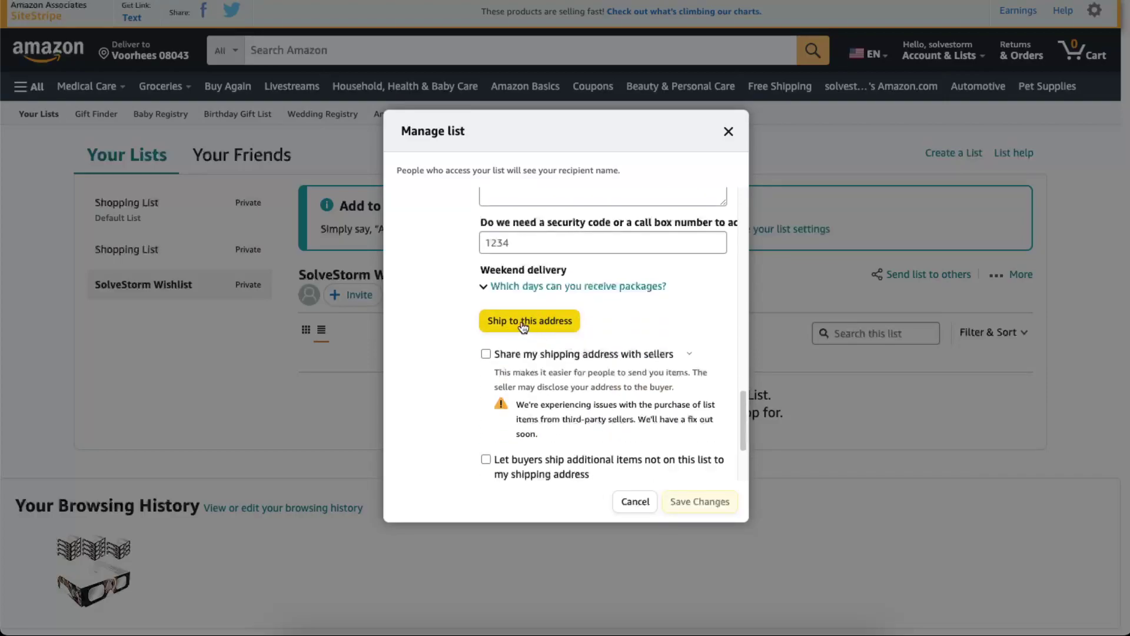
pyautogui.scroll(-2, 523, 328)
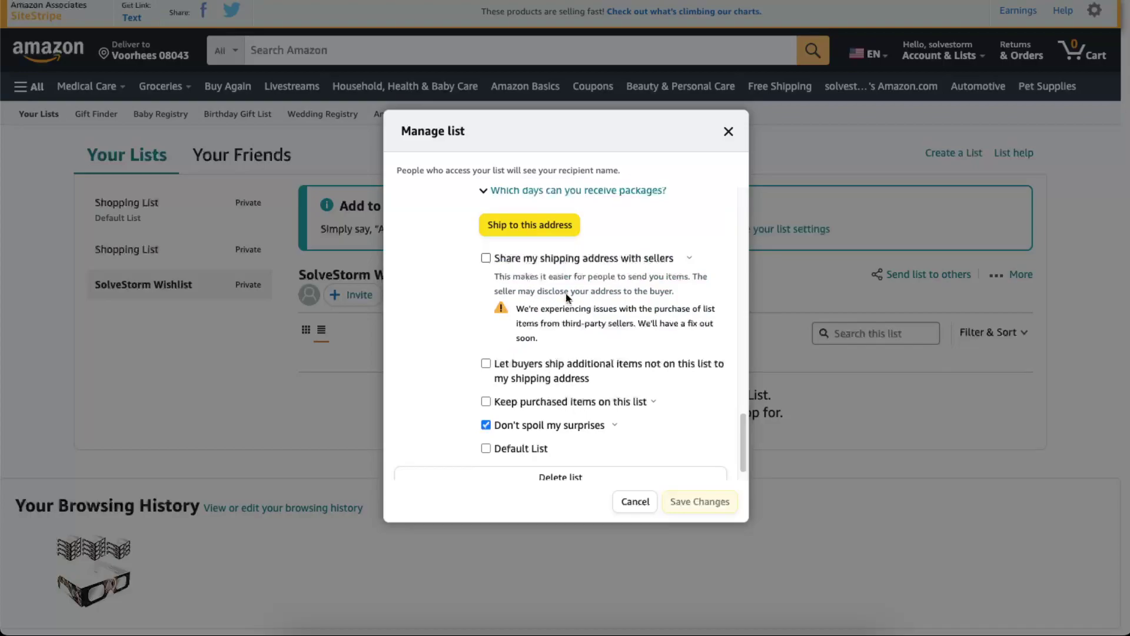
pyautogui.scroll(-1, 627, 284)
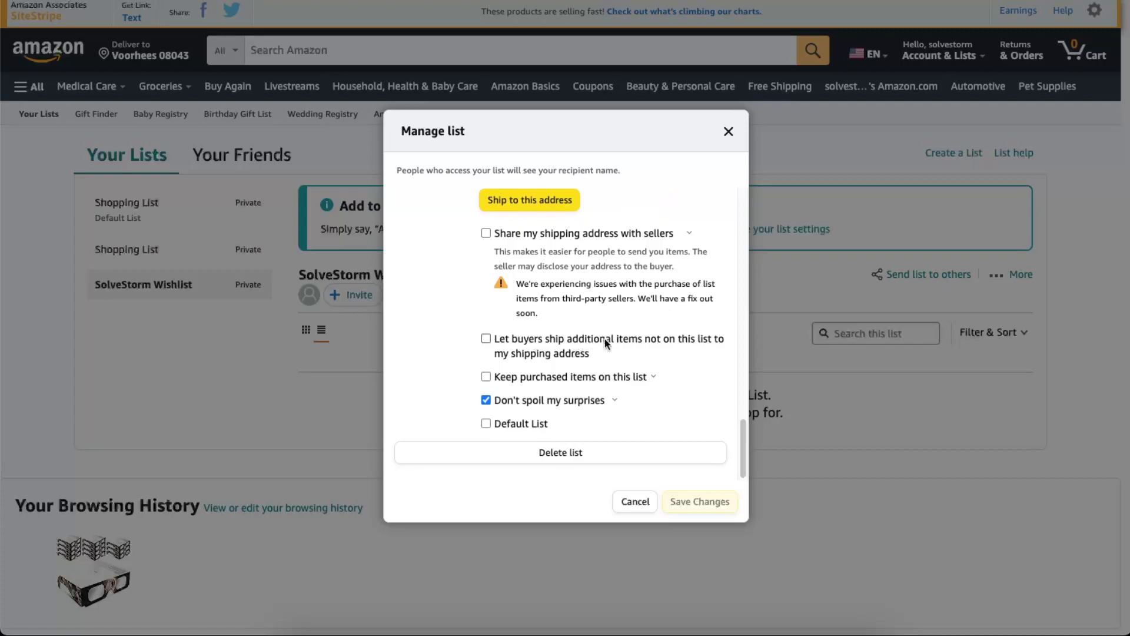
pyautogui.click(486, 338)
# - Check the 'Don't spoil my surprises' explanation, then save the public list settings
pyautogui.click(615, 401)
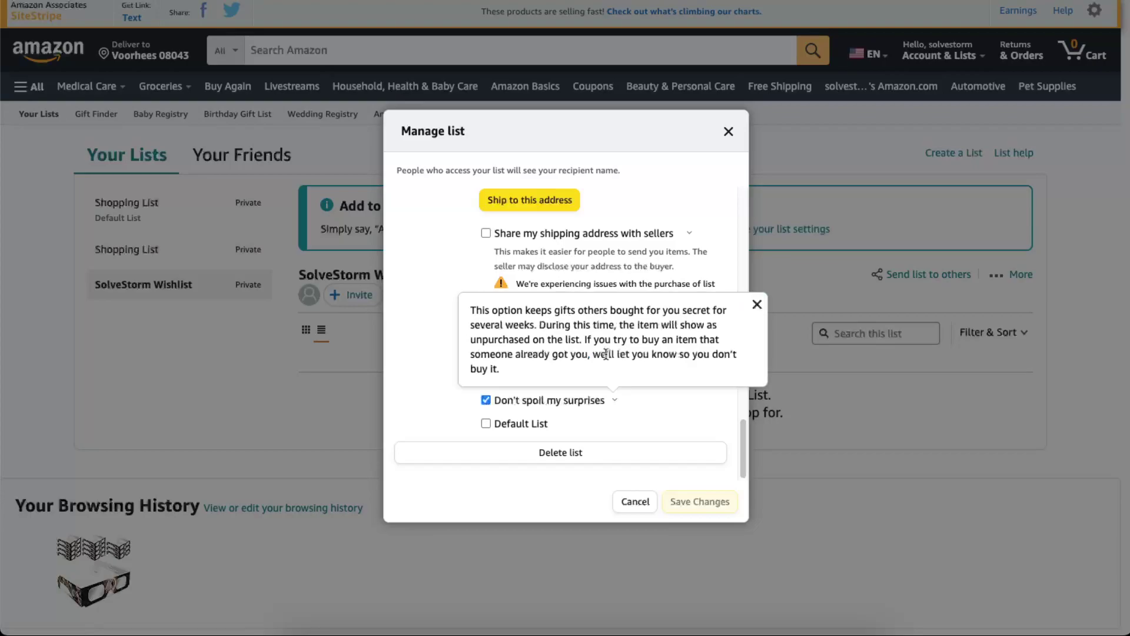
pyautogui.click(476, 404)
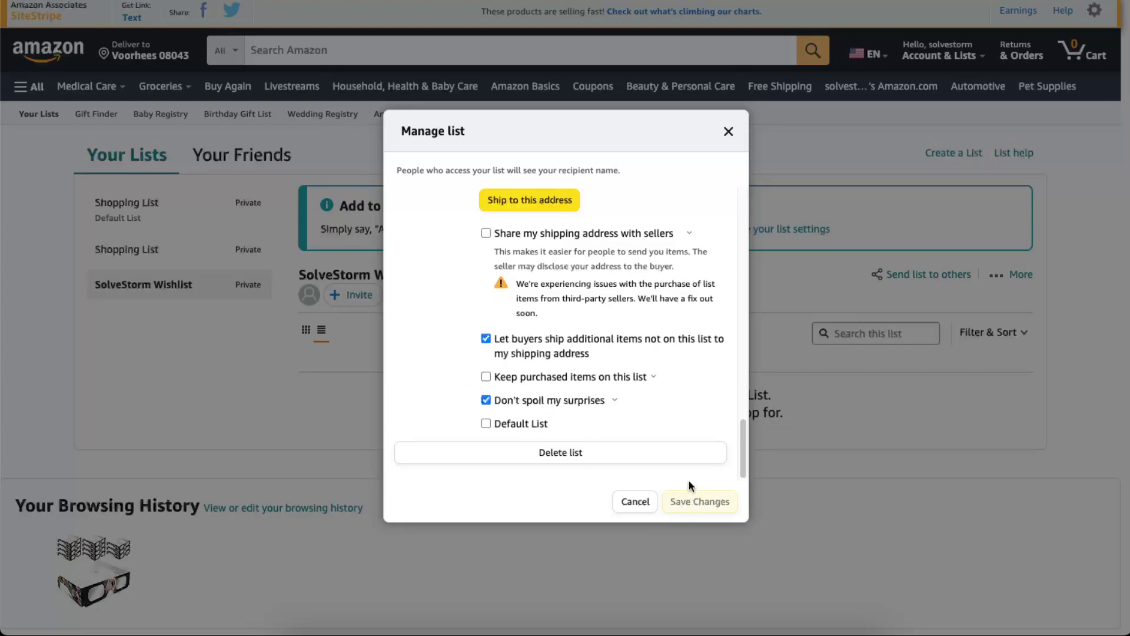
pyautogui.click(692, 500)
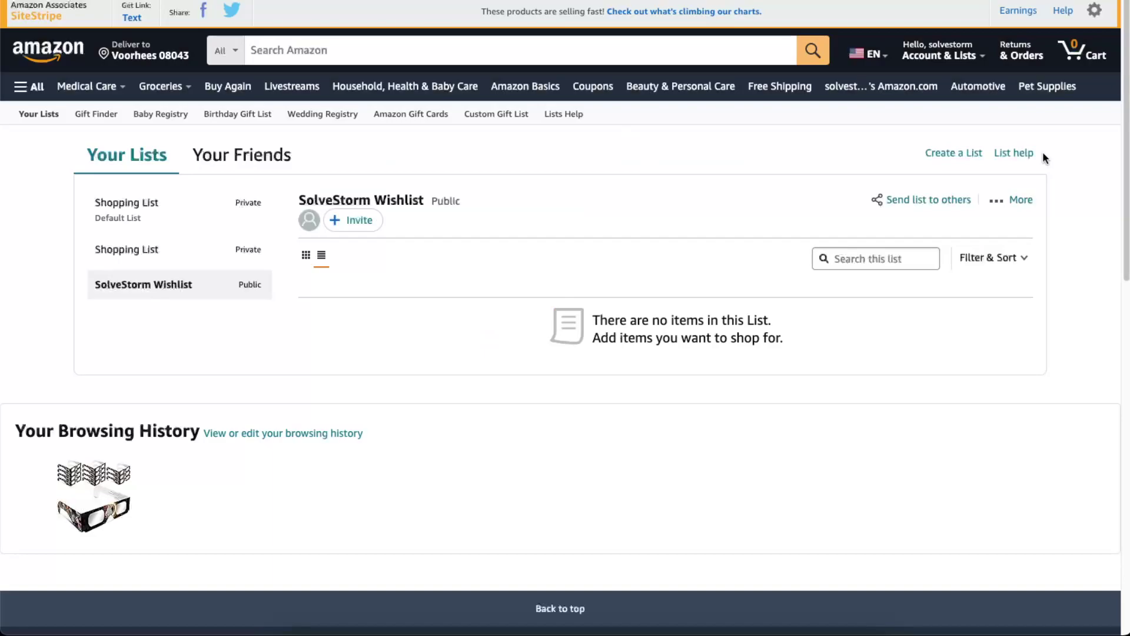
# - Go through Pet Supplies, Pet Deals and the Kasa Smart Indoor Cameras deal to the EC70 pan/tilt camera page
pyautogui.click(1064, 93)
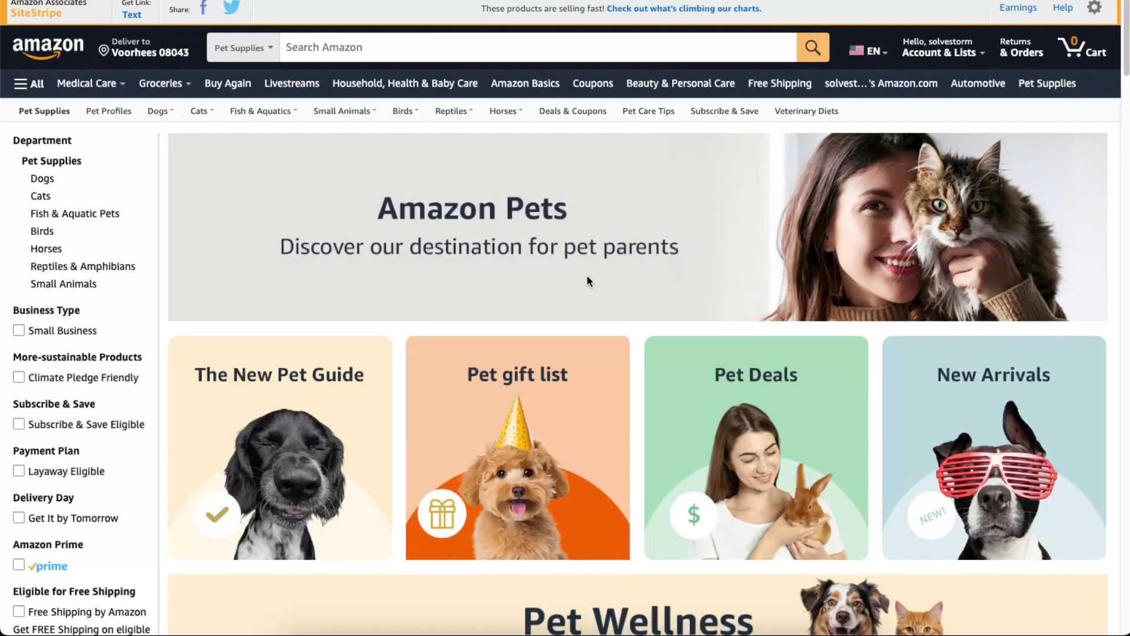
pyautogui.scroll(-2, 265, 293)
pyautogui.click(724, 292)
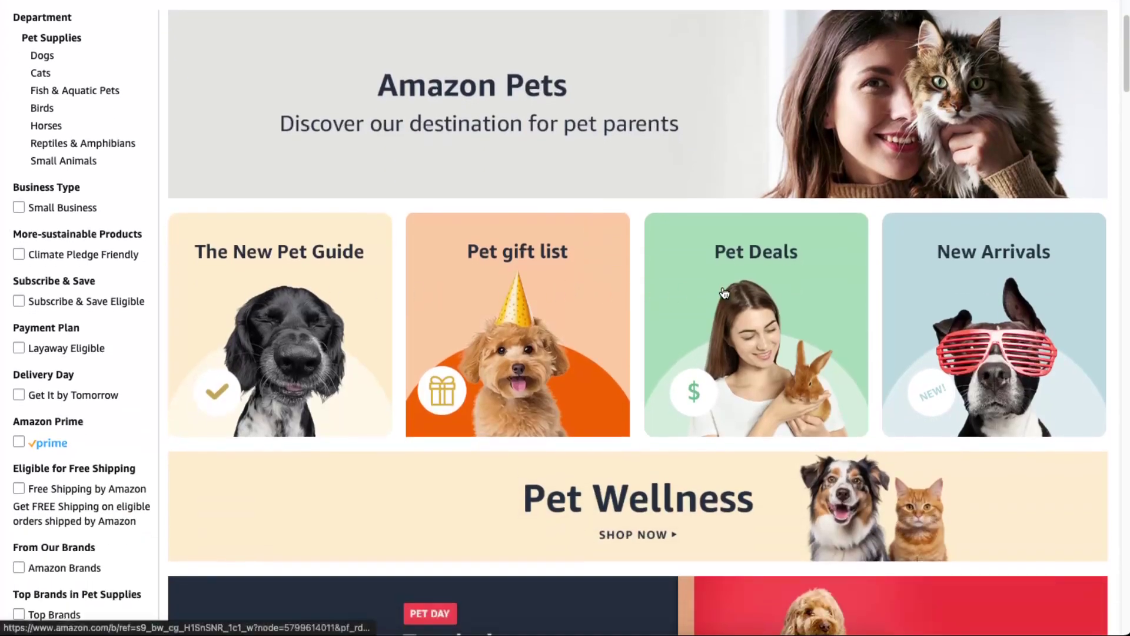
pyautogui.scroll(-5, 683, 289)
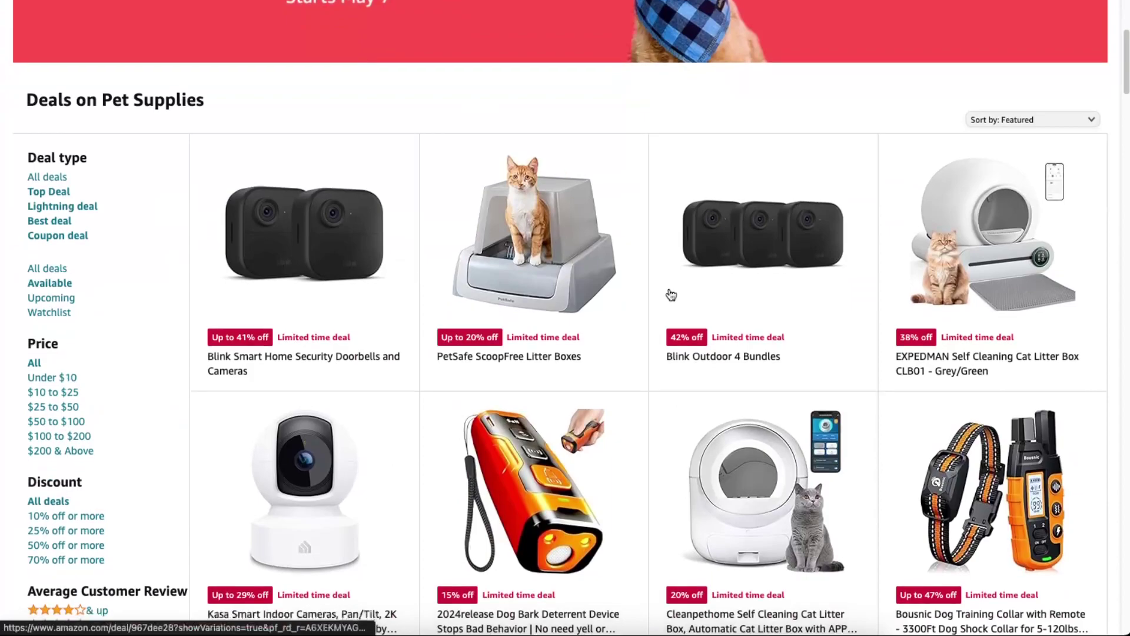
pyautogui.scroll(-2, 671, 295)
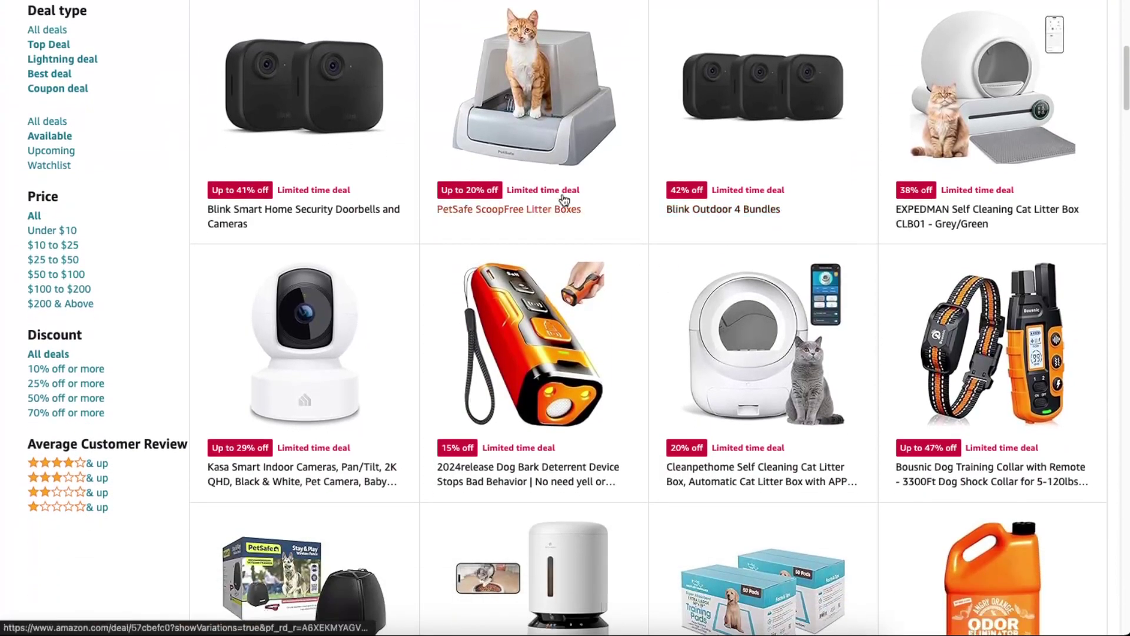
pyautogui.click(339, 335)
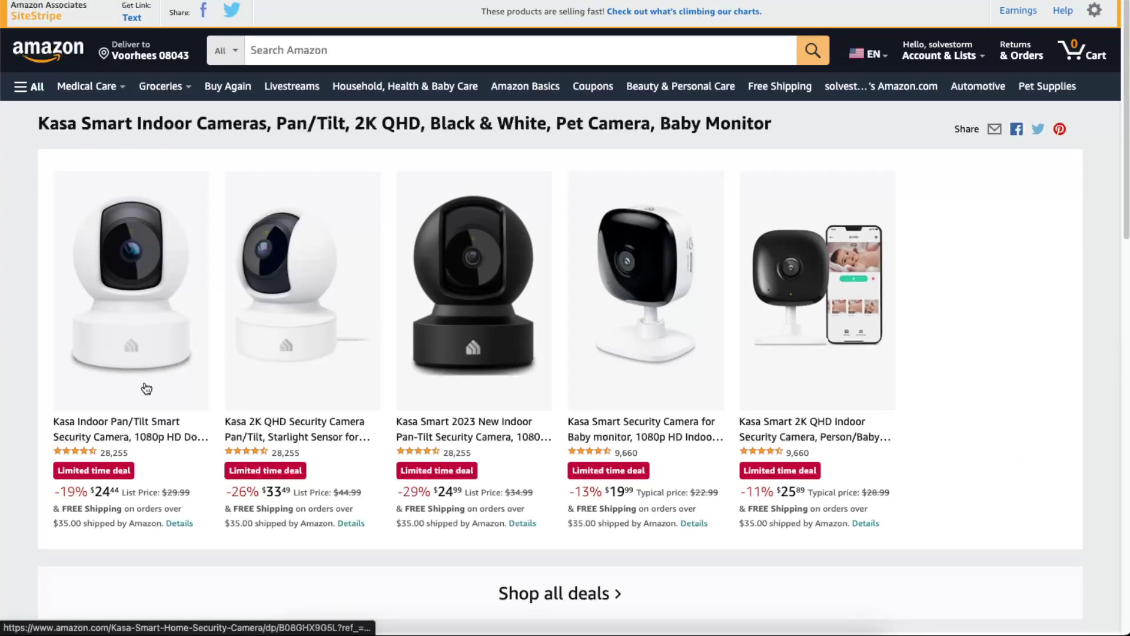
pyautogui.click(170, 435)
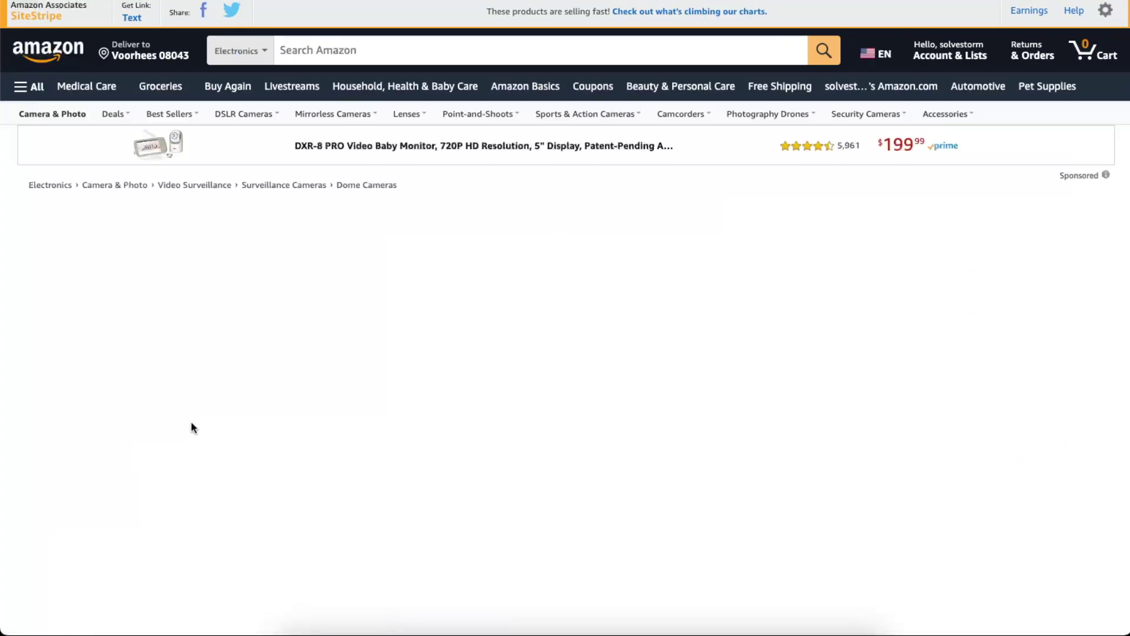
pyautogui.scroll(-5, 817, 385)
pyautogui.scroll(-3, 874, 386)
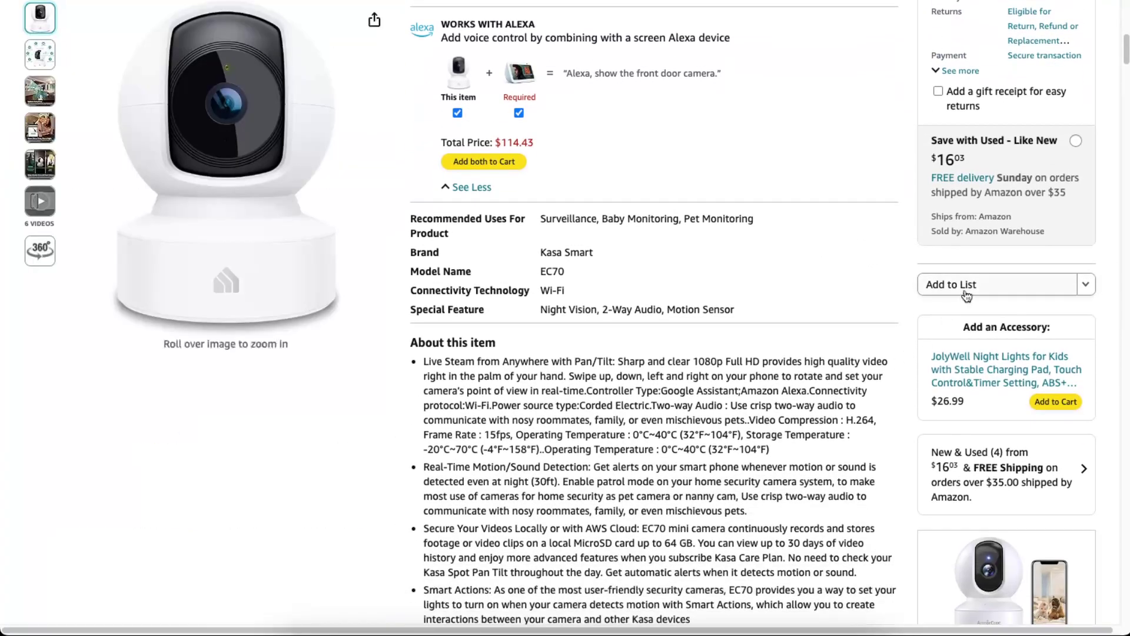
# - Add the Kasa EC70 camera to SolveStorm Wishlist instead of the default Shopping List, then open the wishlist
pyautogui.click(980, 285)
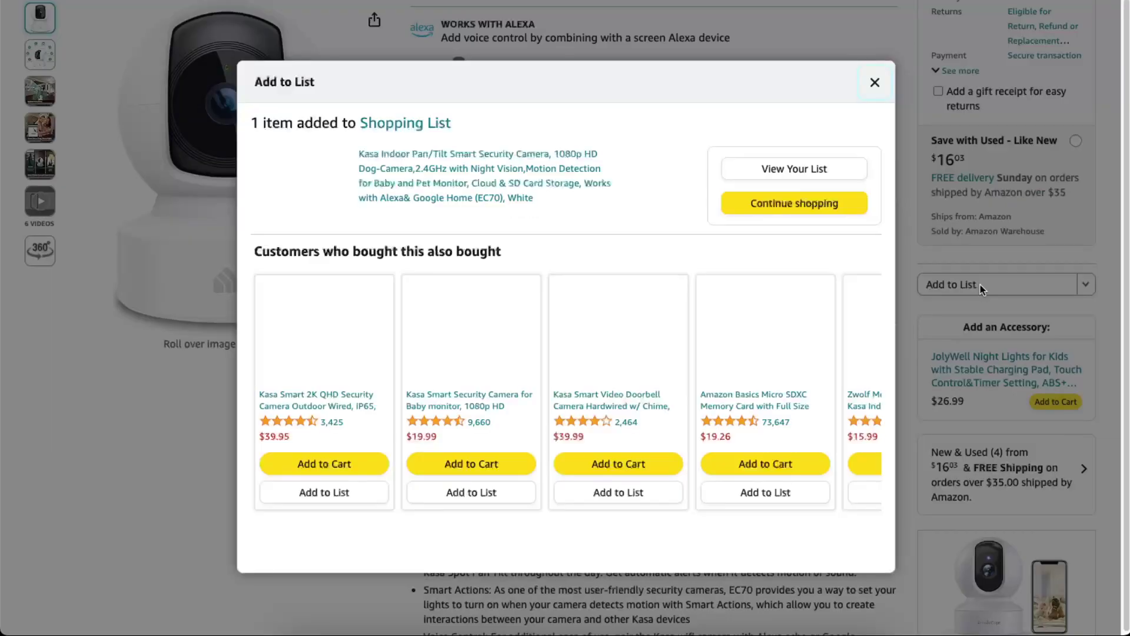
pyautogui.click(876, 84)
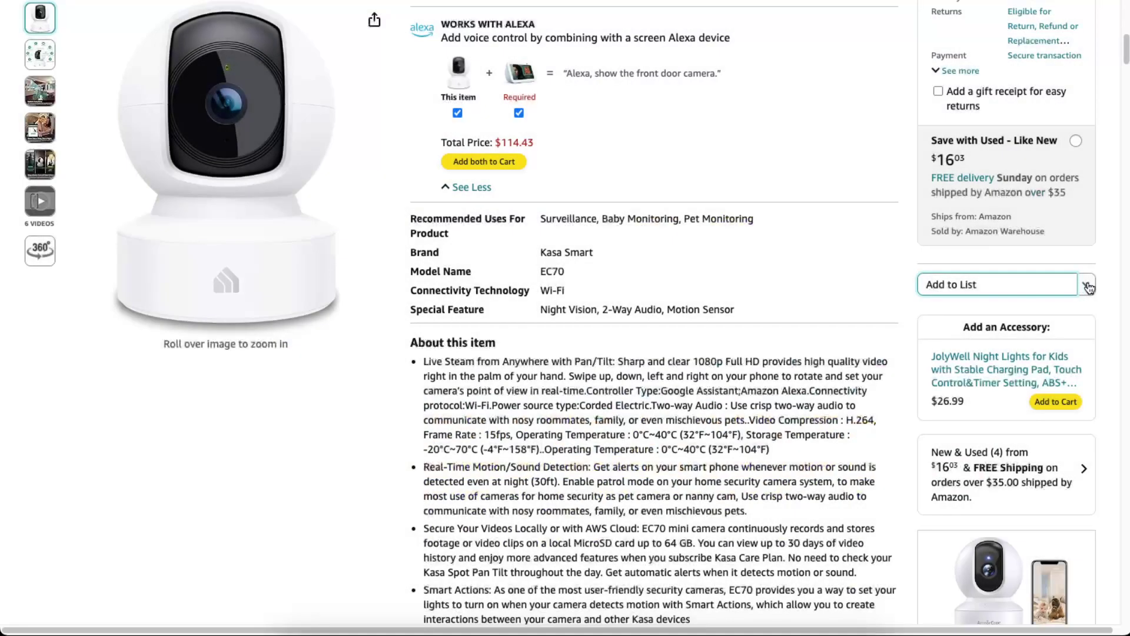
pyautogui.click(1089, 287)
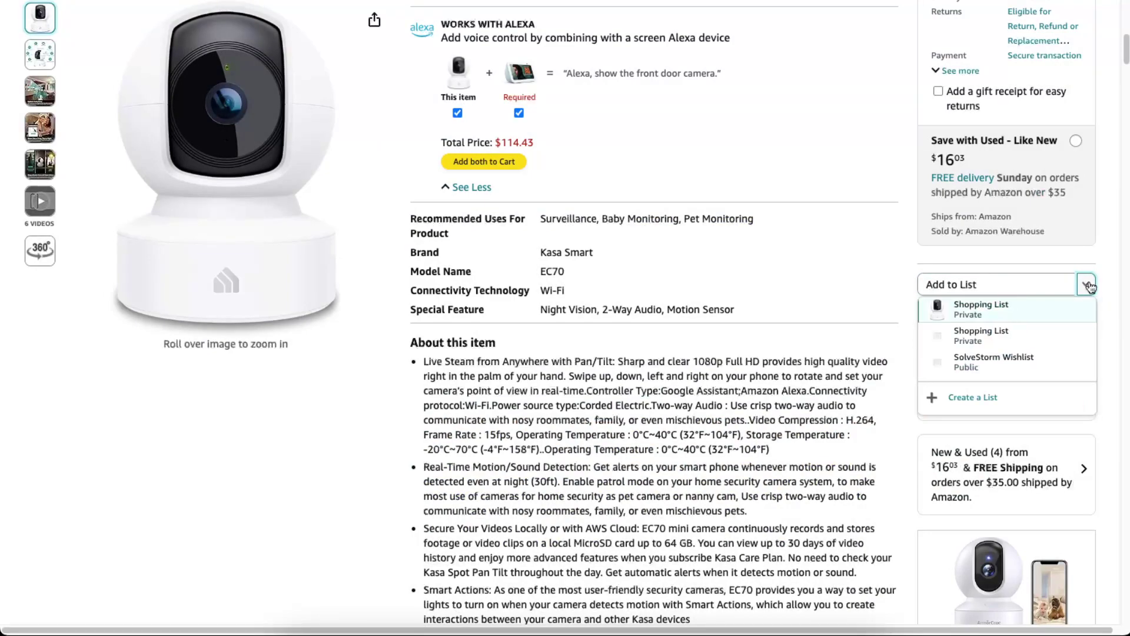
pyautogui.click(1009, 366)
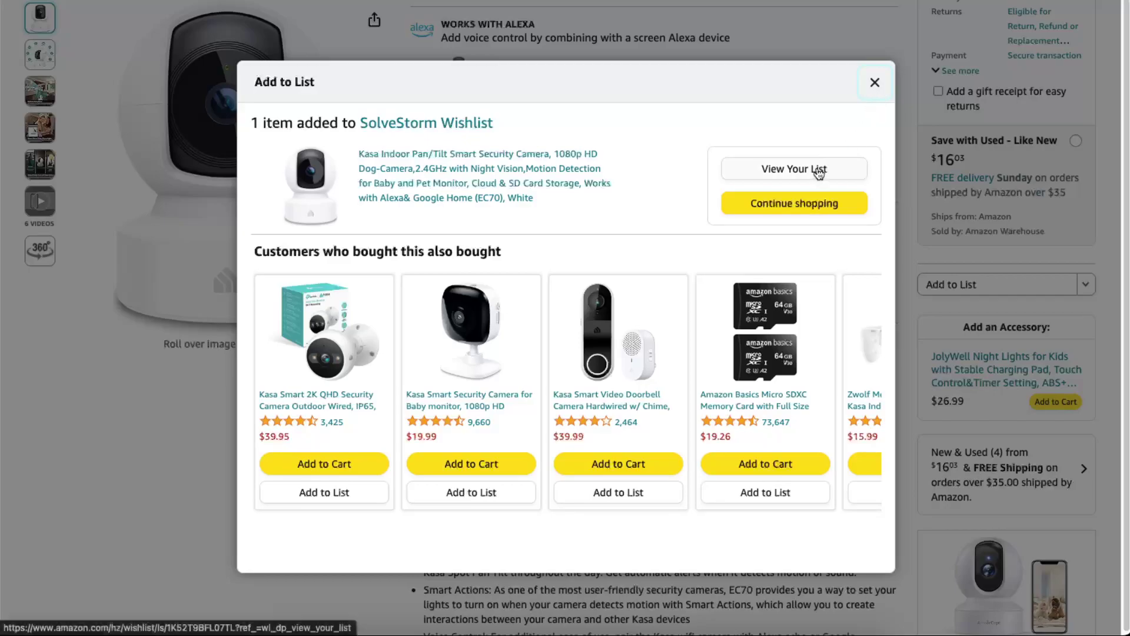
pyautogui.click(819, 171)
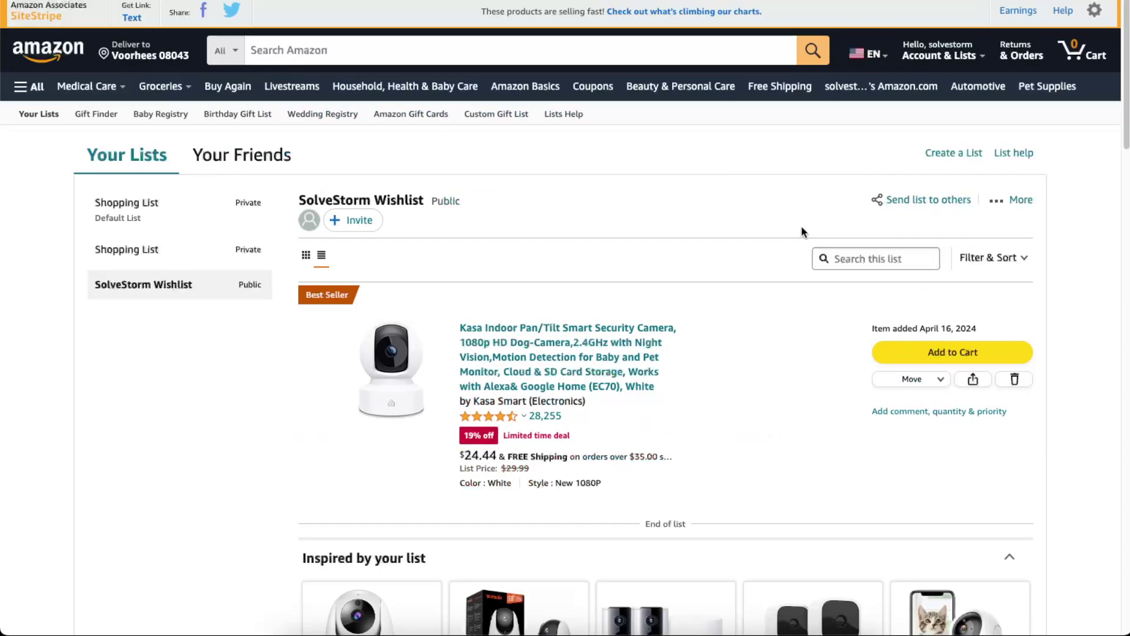
# - Invite others to SolveStorm Wishlist with VIEW ONLY access and copy the share link
pyautogui.click(928, 203)
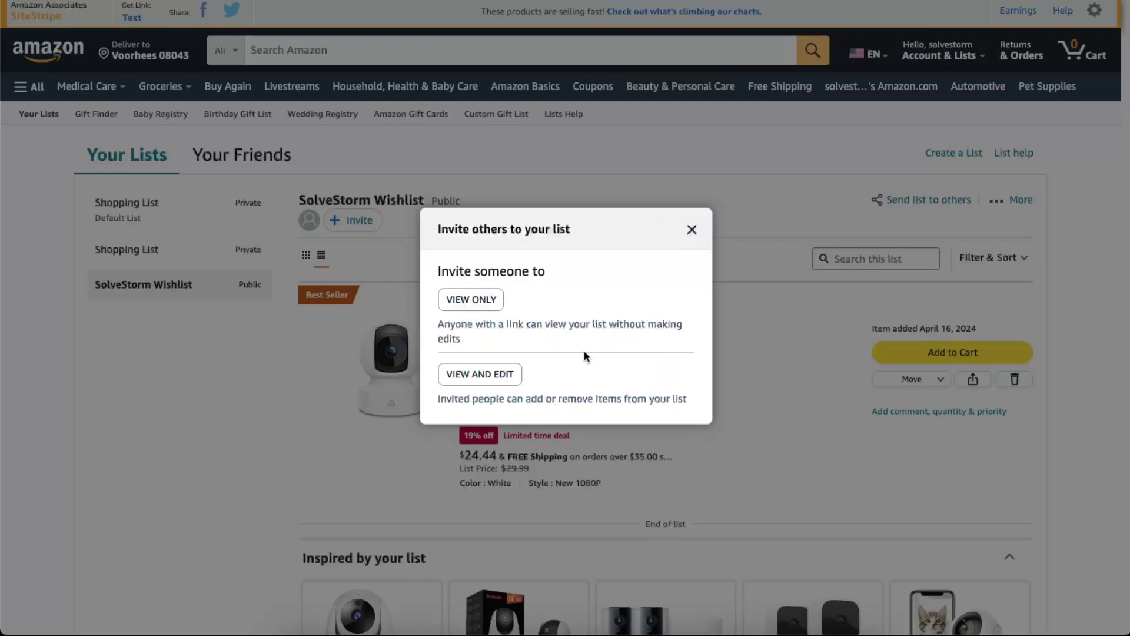
pyautogui.click(474, 302)
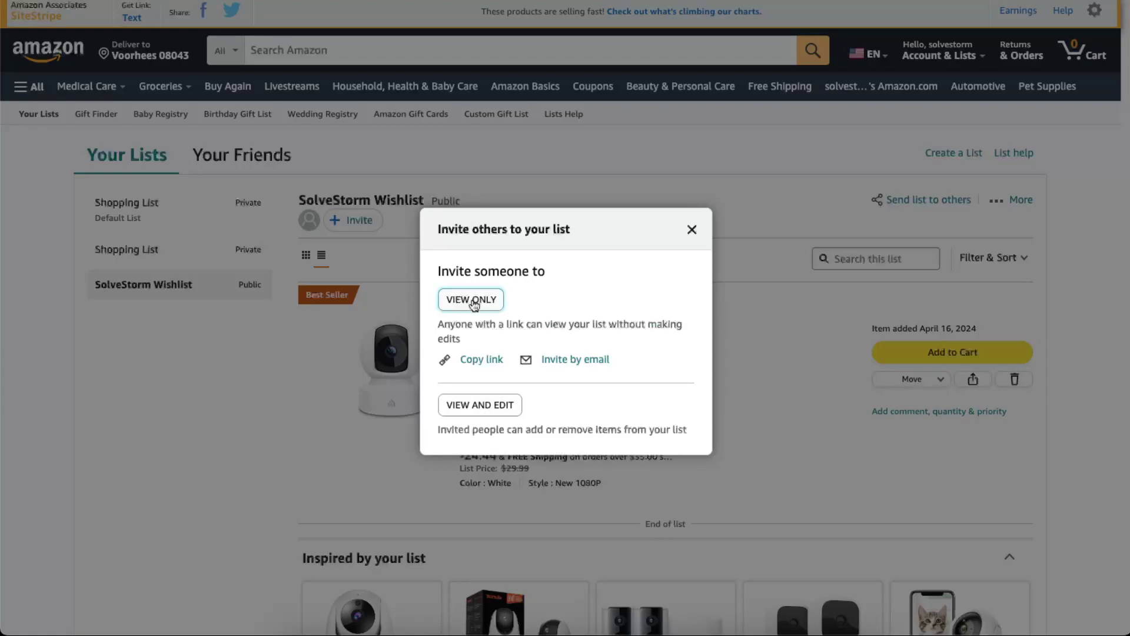
pyautogui.click(475, 361)
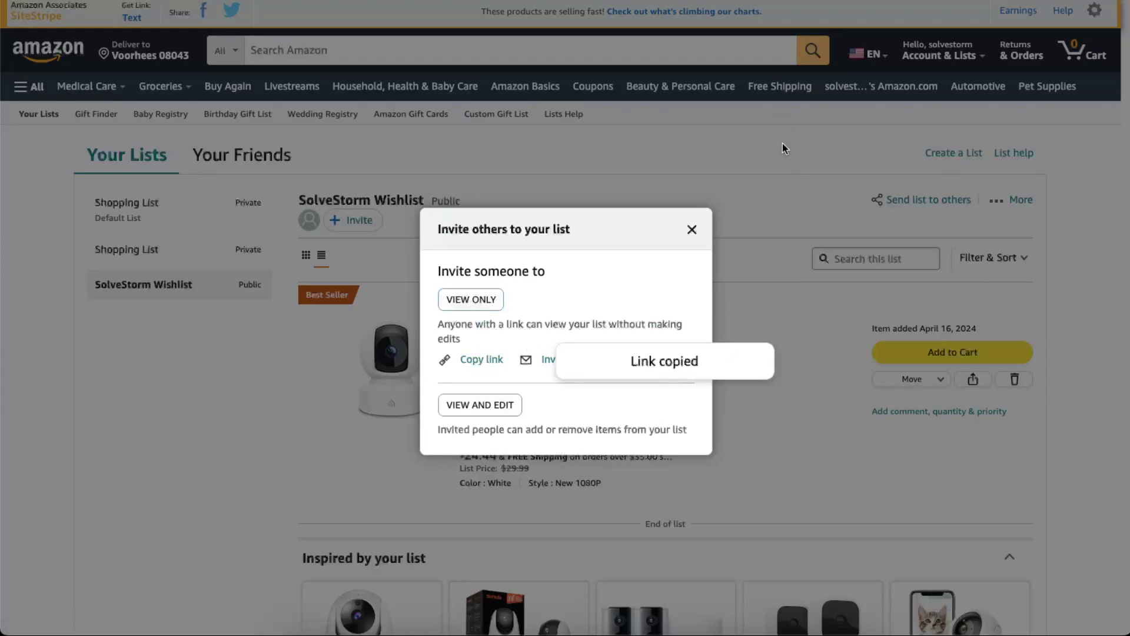